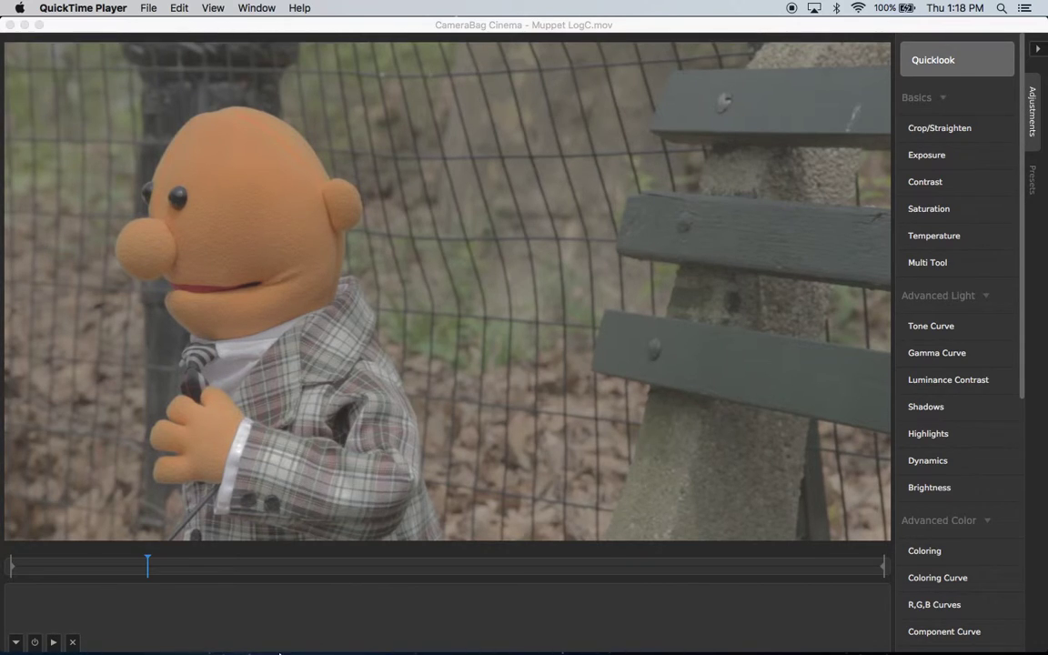
# Step: Bring up the Finder window showing the LogC LUTs folder beside the Muppet LogC clip
pyautogui.click(236, 637)
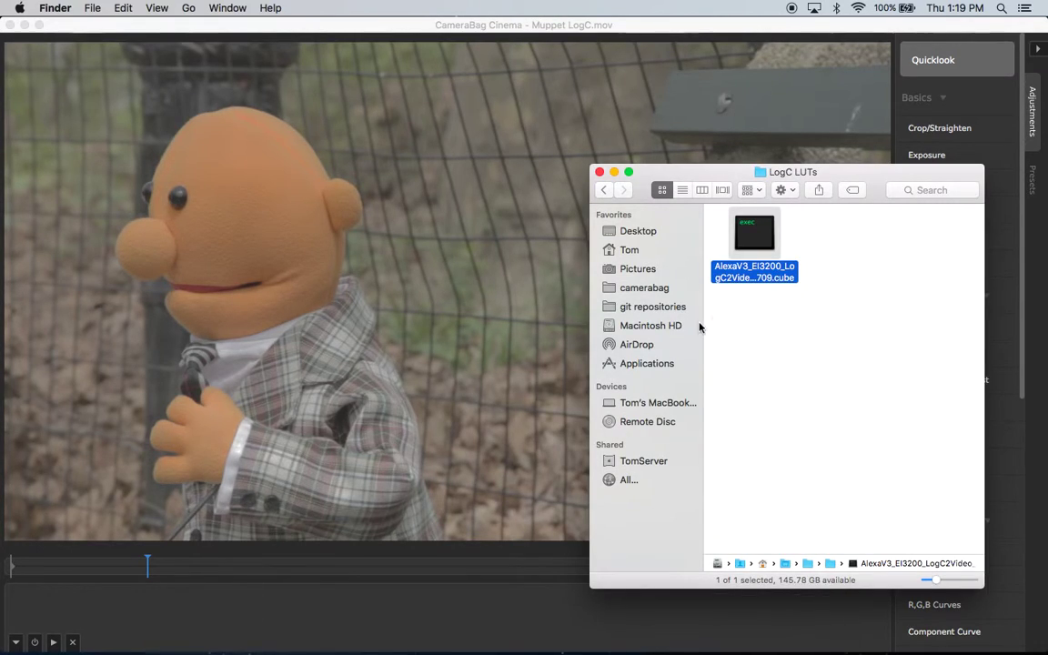
# Step: Drag AlexaV3_EI3200_LogC2Video_Rec709.cube from Finder onto the puppet clip's preview
pyautogui.click(757, 240)
pyautogui.moveTo(757, 240); pyautogui.dragTo(411, 206)
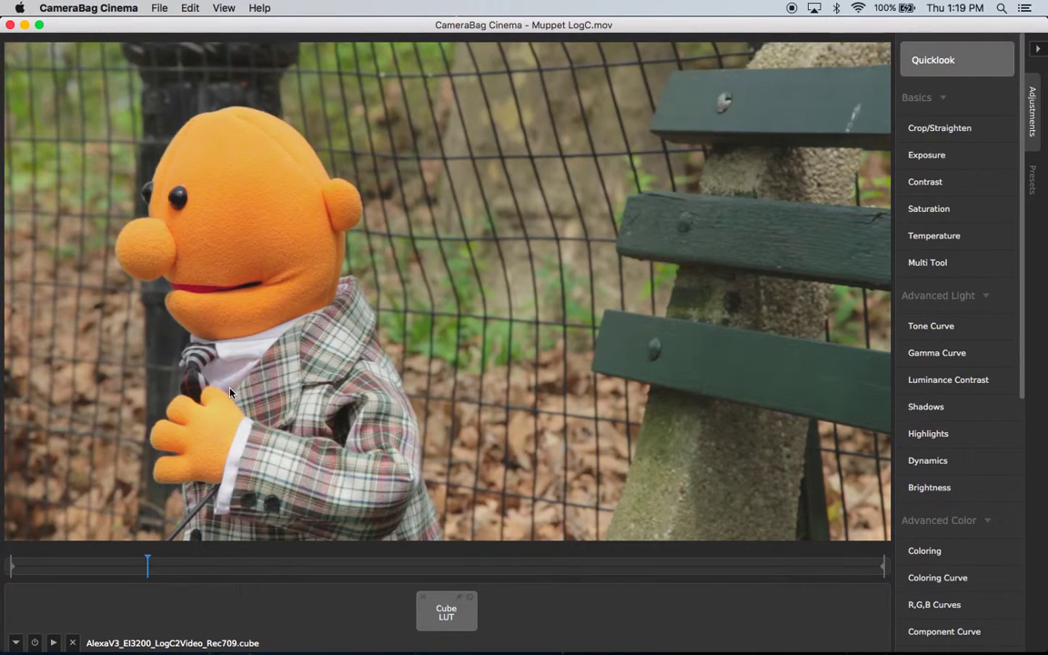
pyautogui.press('super+e')
pyautogui.click(433, 608)
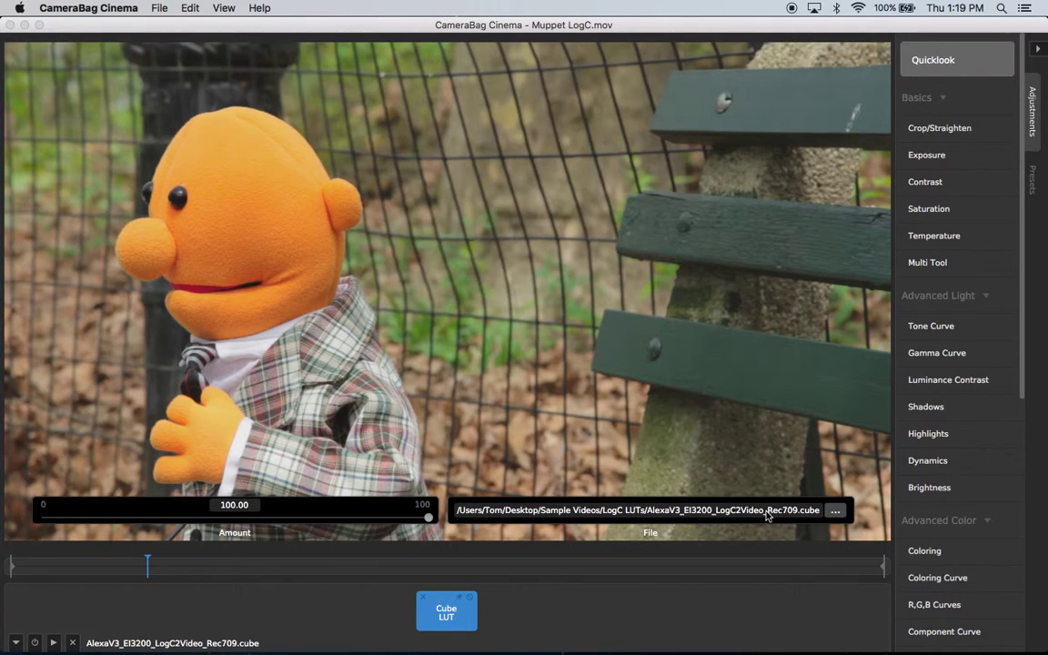
pyautogui.click(508, 602)
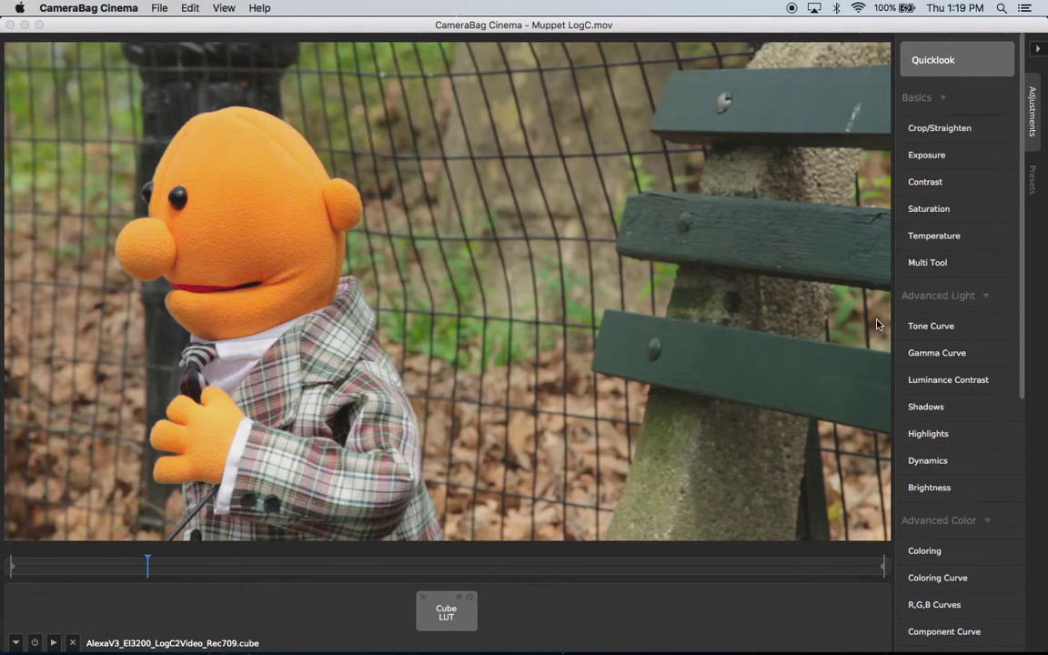
pyautogui.click(947, 218)
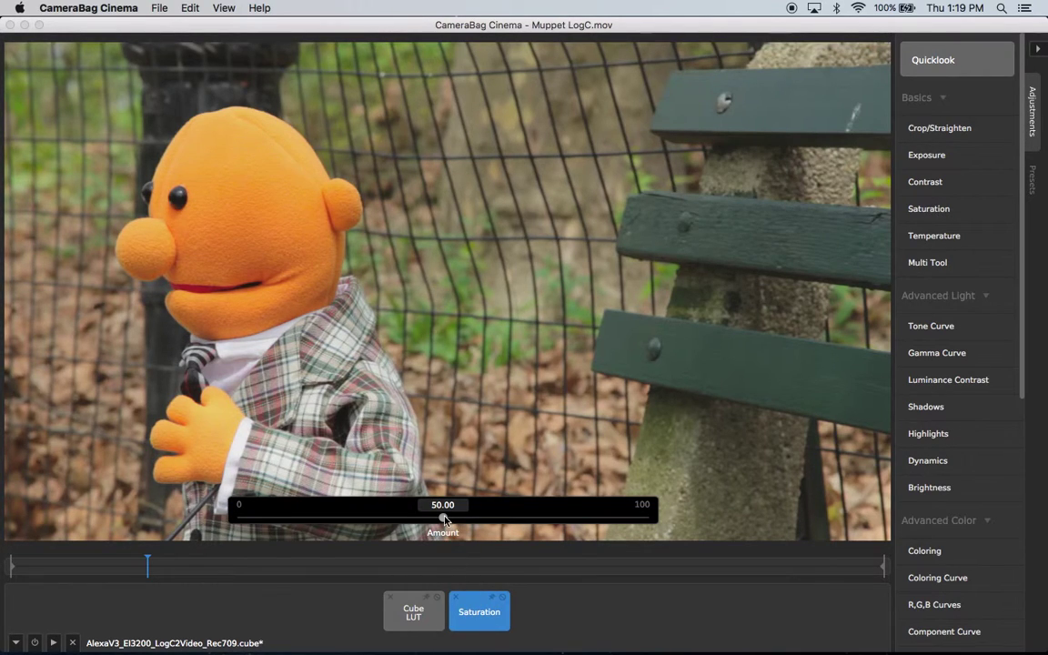
pyautogui.moveTo(441, 516)
pyautogui.mouseDown()
pyautogui.moveTo(526, 519)
pyautogui.moveTo(374, 517)
pyautogui.moveTo(515, 517)
pyautogui.moveTo(438, 517)
pyautogui.mouseUp()
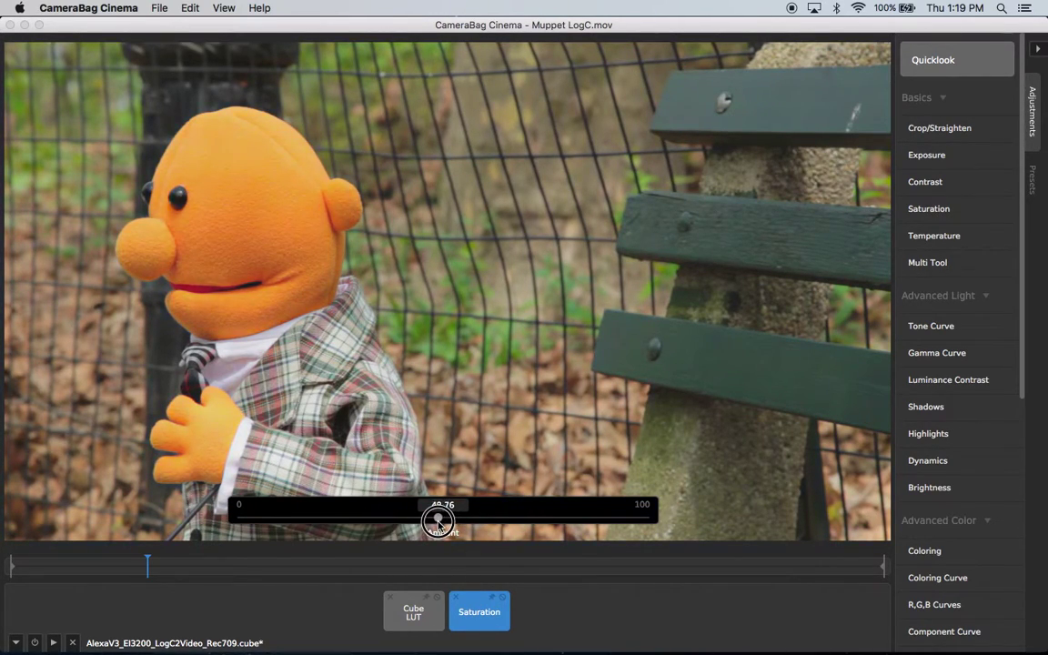
pyautogui.click(456, 598)
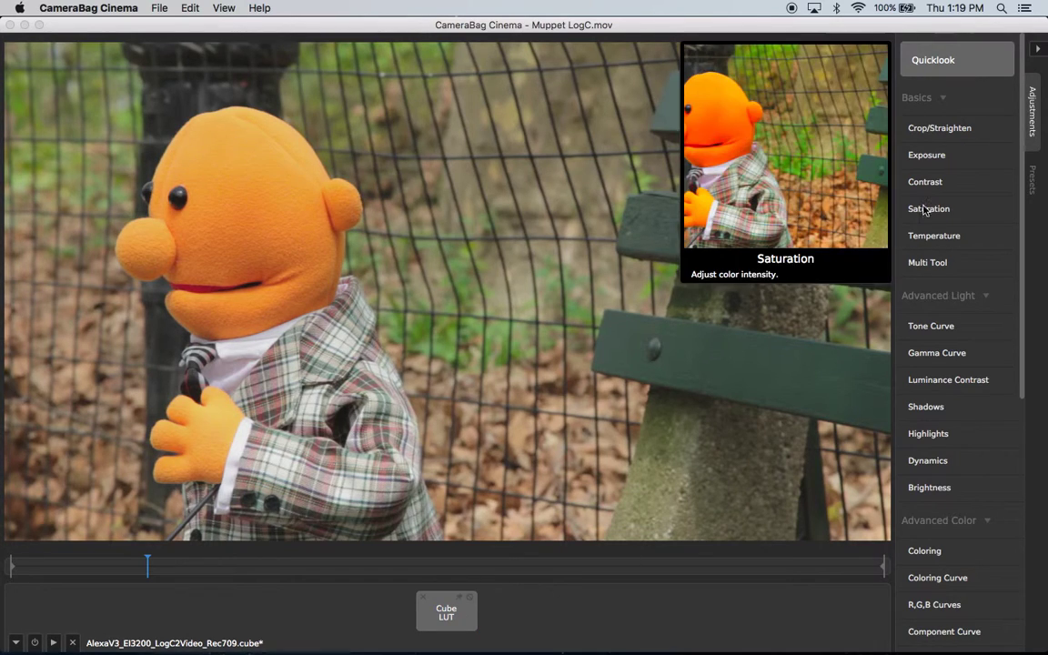
pyautogui.click(937, 156)
pyautogui.moveTo(529, 499); pyautogui.dragTo(474, 466)
pyautogui.moveTo(452, 607); pyautogui.dragTo(519, 615)
pyautogui.click(417, 614)
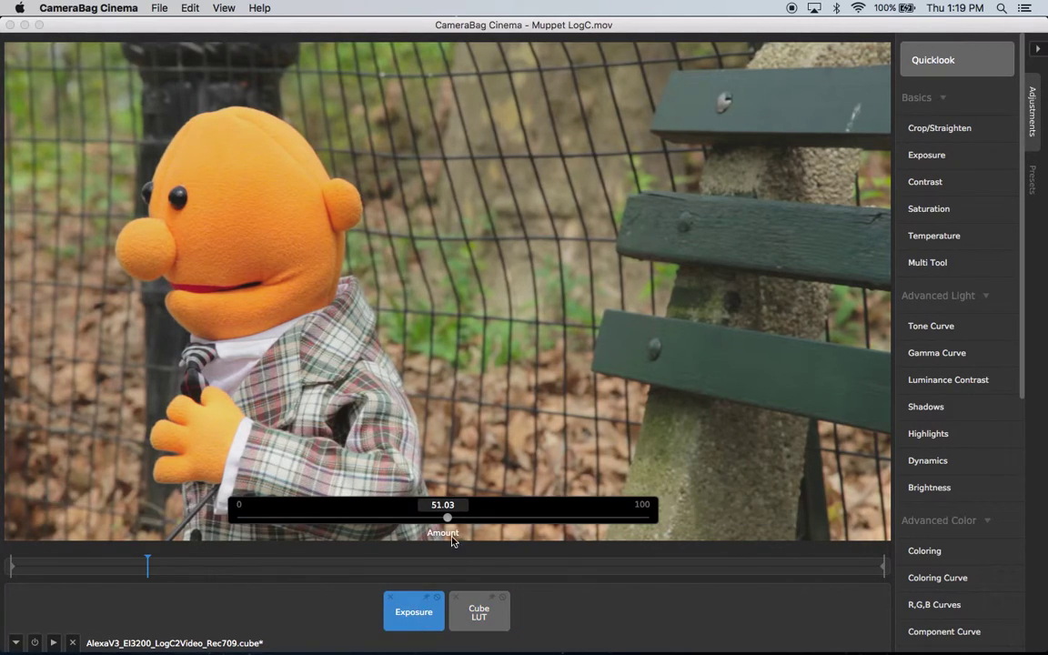
pyautogui.moveTo(447, 518); pyautogui.dragTo(423, 516)
pyautogui.press('Delete')
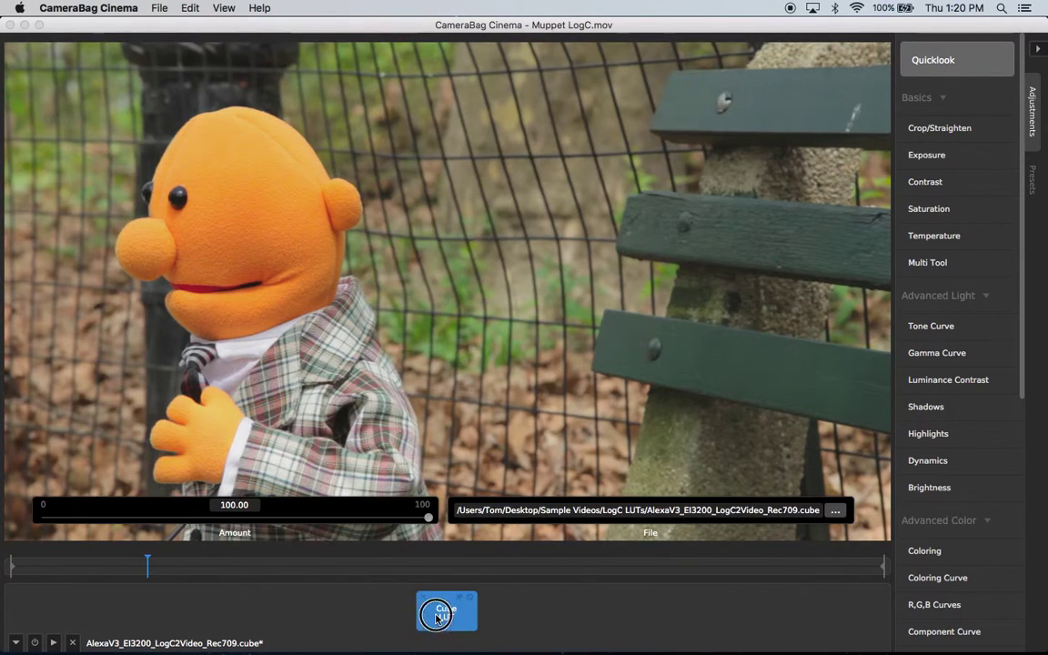
pyautogui.moveTo(429, 517); pyautogui.dragTo(457, 523)
# Step: Close the Cube LUT settings panel
pyautogui.click(515, 608)
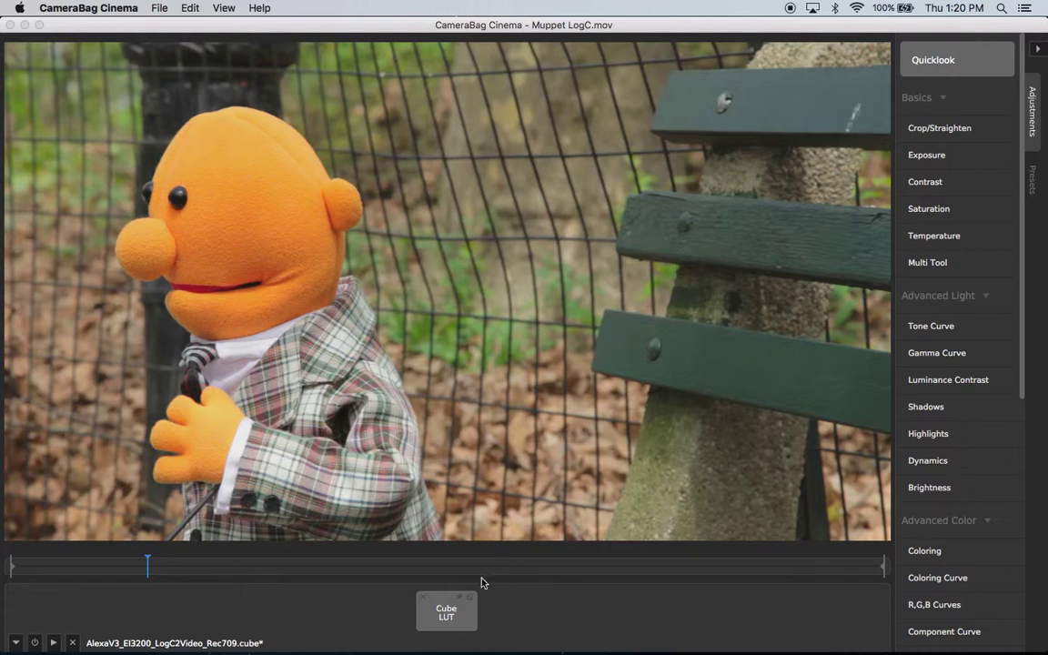
# Step: Delete the Cube LUT and add a Tone Curve bent into an S shape
pyautogui.click(424, 598)
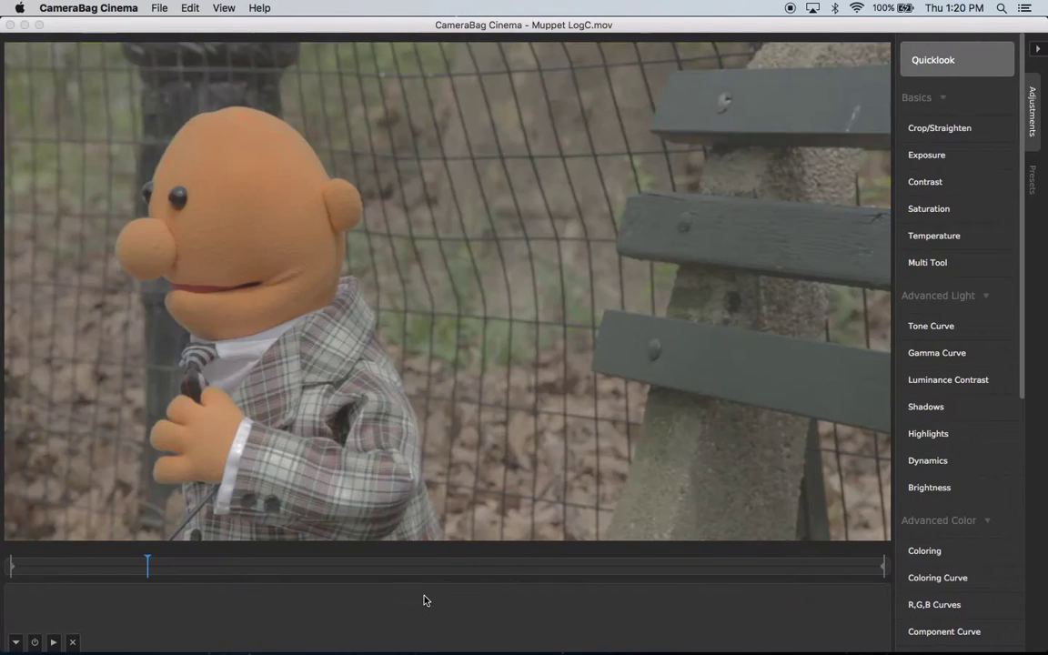
pyautogui.moveTo(924, 182)
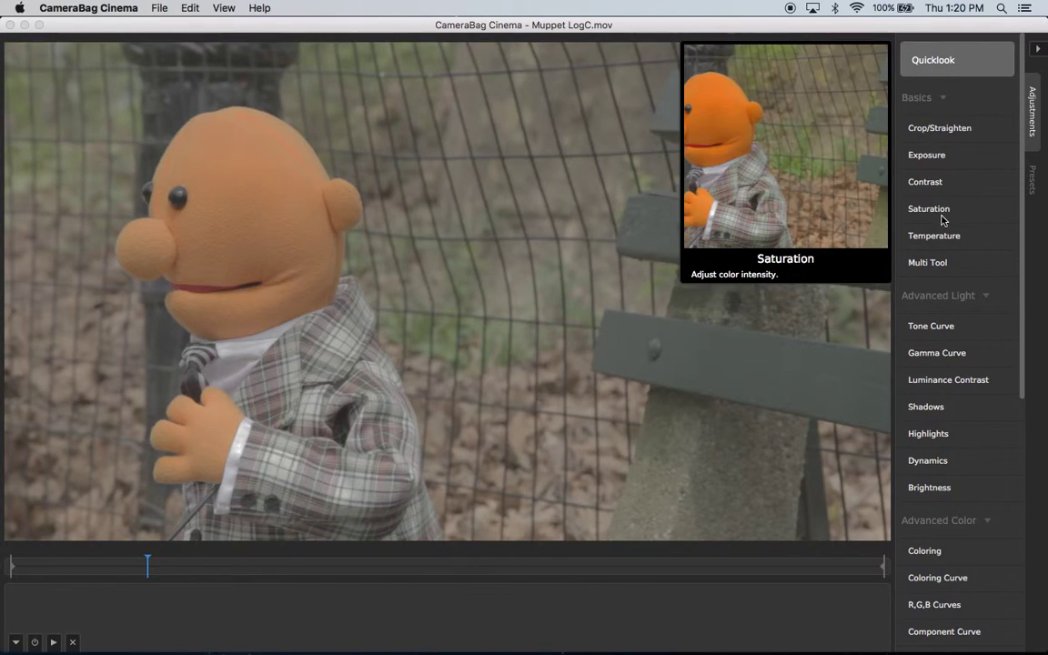
pyautogui.click(935, 329)
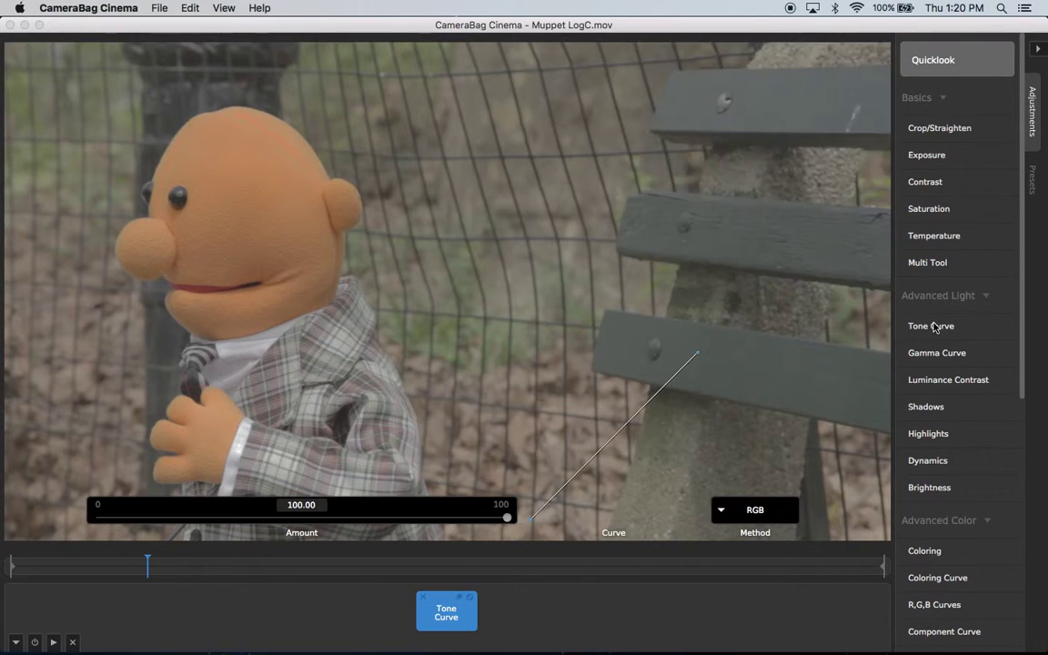
pyautogui.moveTo(608, 454); pyautogui.dragTo(557, 520)
pyautogui.moveTo(631, 463); pyautogui.dragTo(649, 359)
pyautogui.moveTo(568, 523); pyautogui.dragTo(582, 501)
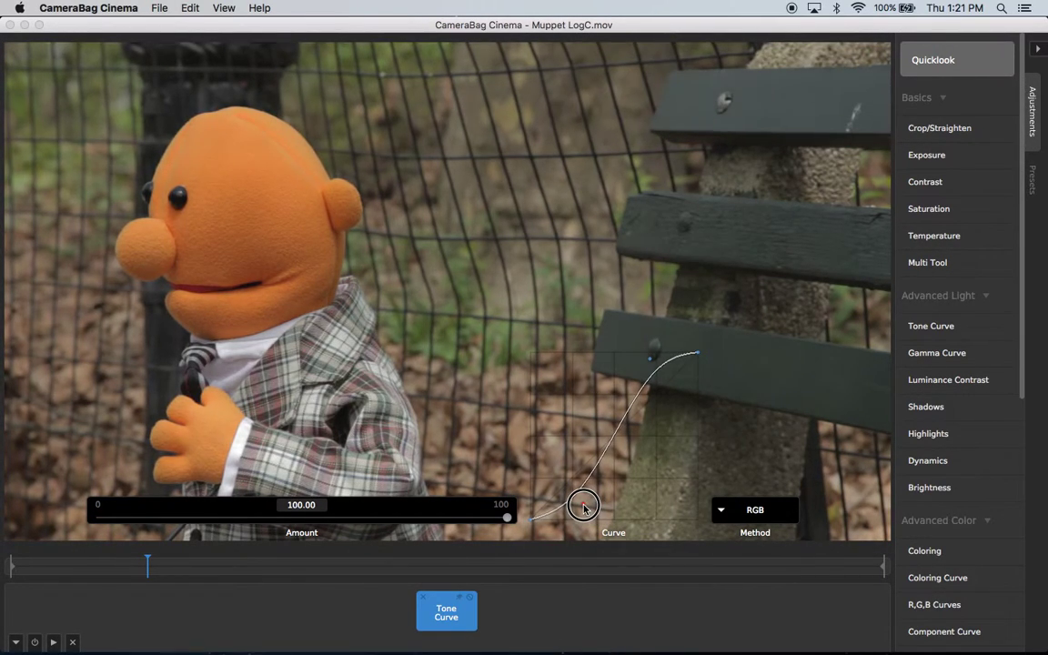
pyautogui.click(583, 584)
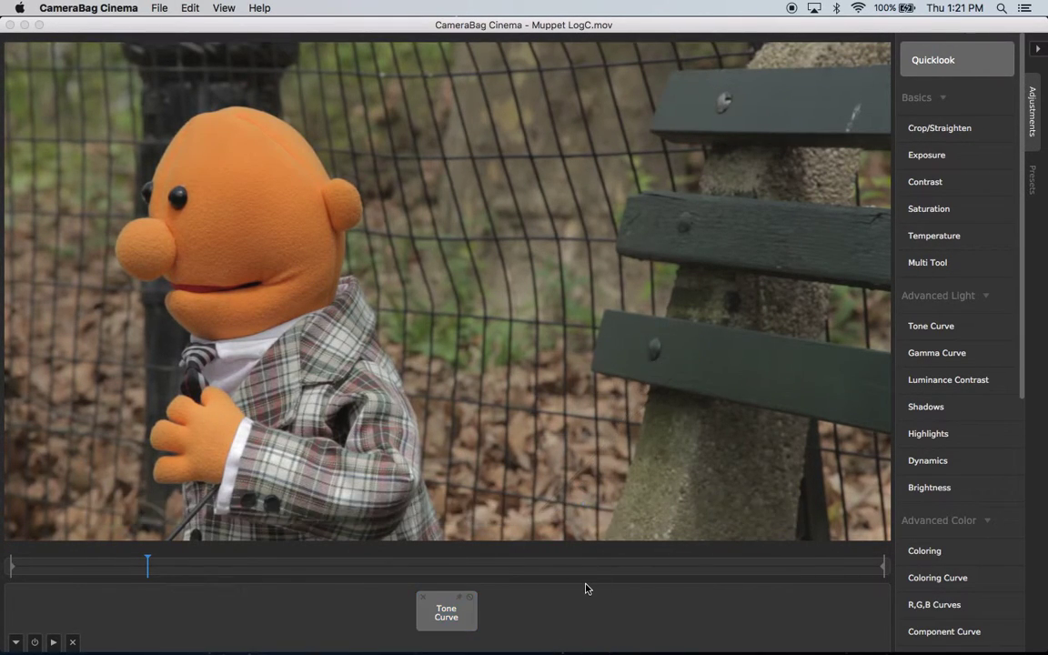
# Step: Add a Saturation adjustment with its Amount raised to about 60.46
pyautogui.click(928, 208)
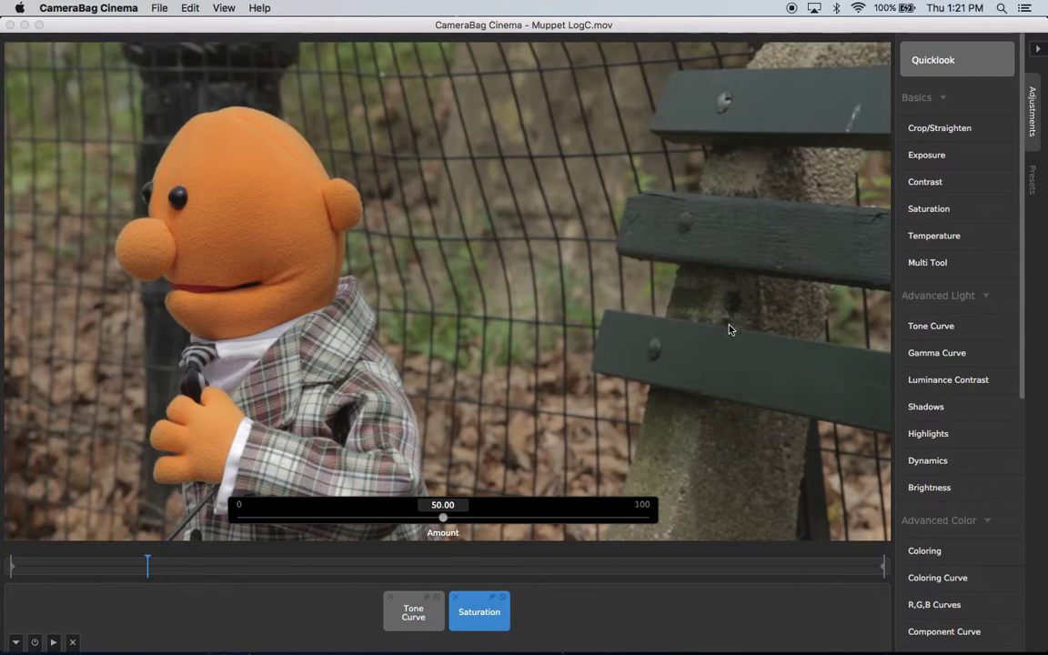
pyautogui.click(503, 517)
pyautogui.click(546, 613)
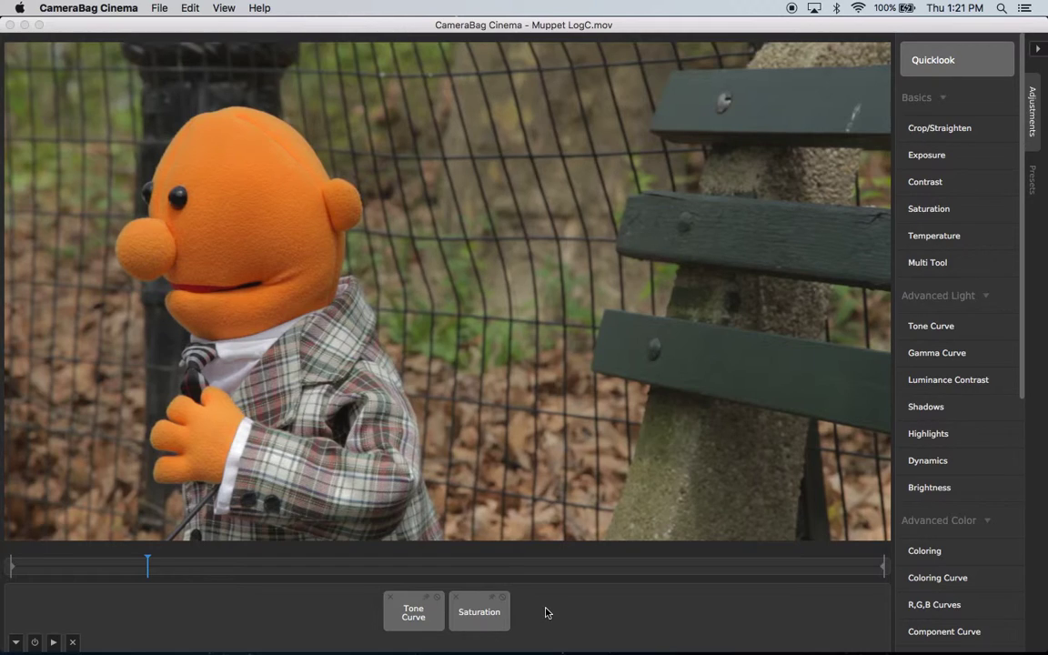
pyautogui.click(482, 613)
pyautogui.moveTo(489, 515); pyautogui.dragTo(486, 516)
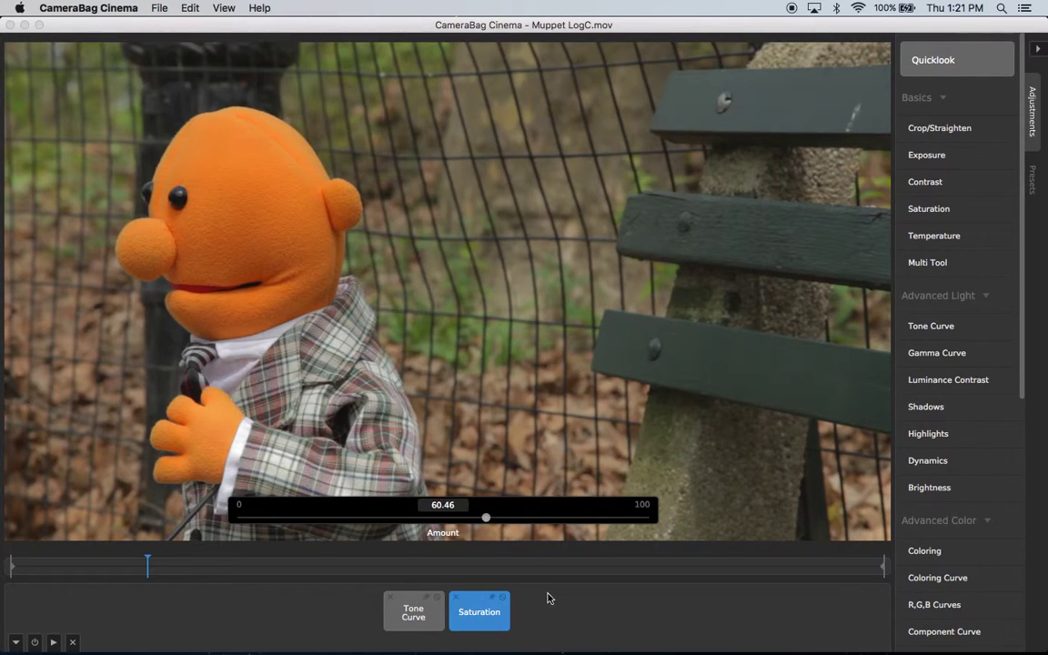
pyautogui.click(548, 597)
# Step: Export the current filter as a LUT named 'my log converter'
pyautogui.click(159, 8)
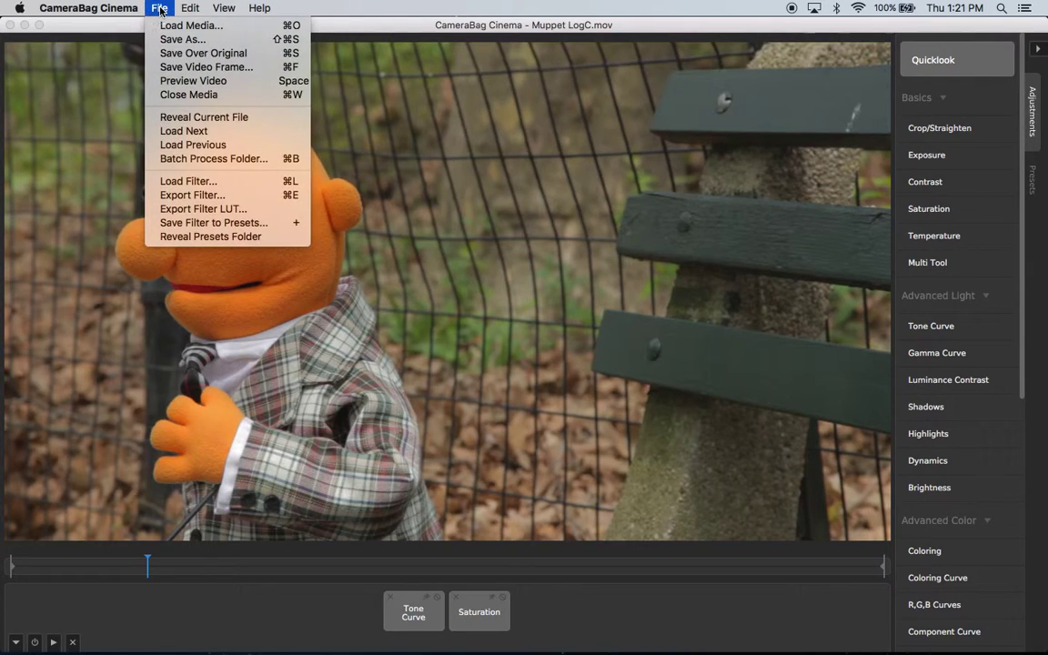
pyautogui.click(207, 209)
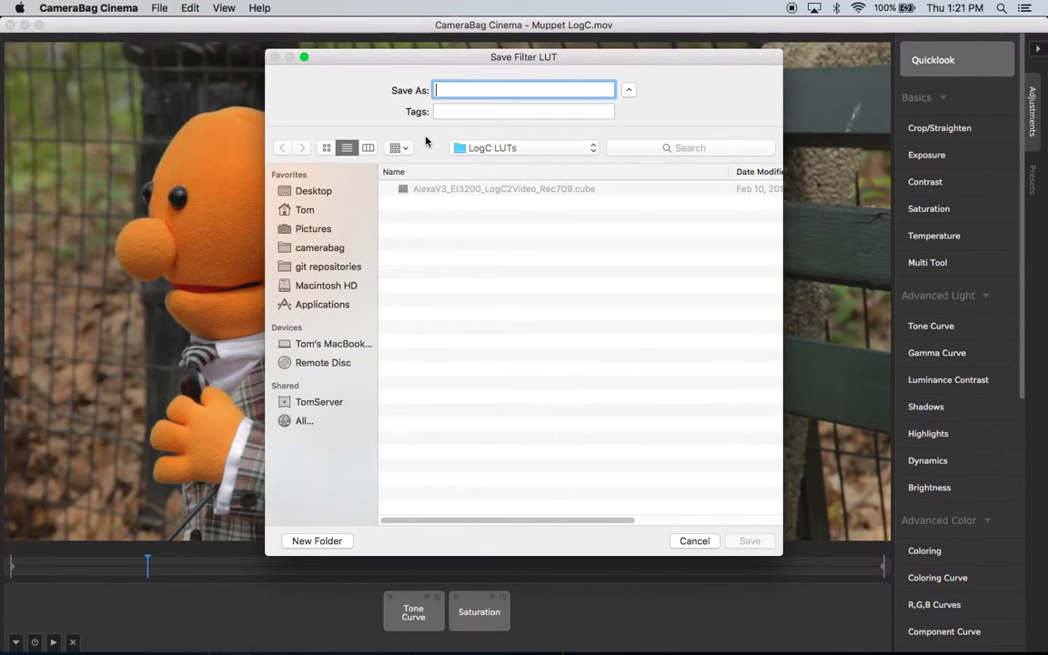
pyautogui.write('my log')
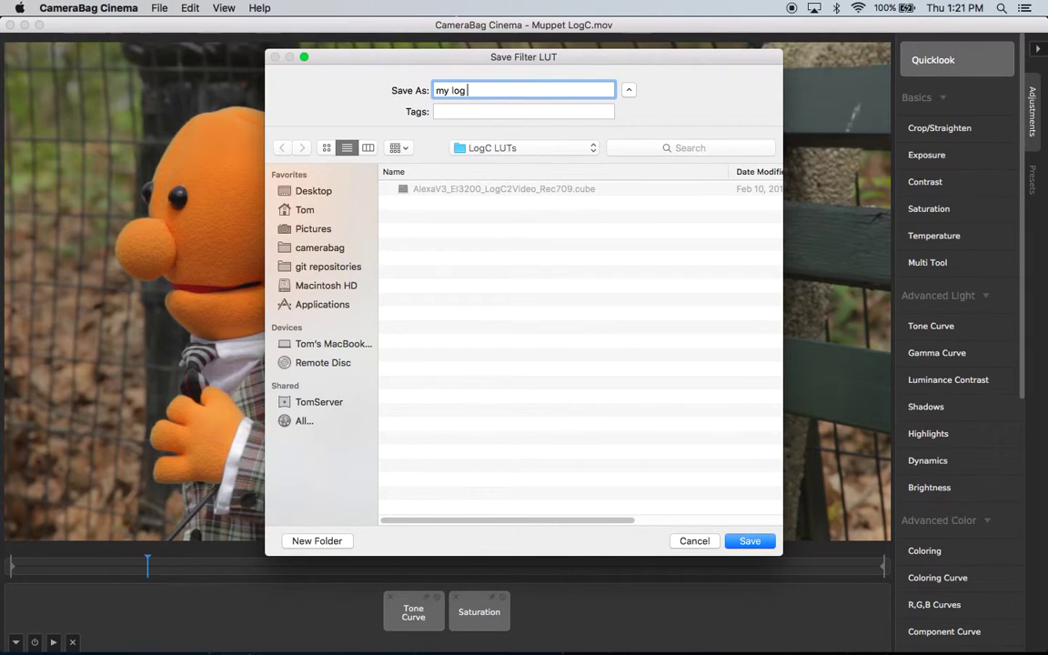
pyautogui.write(' converter')
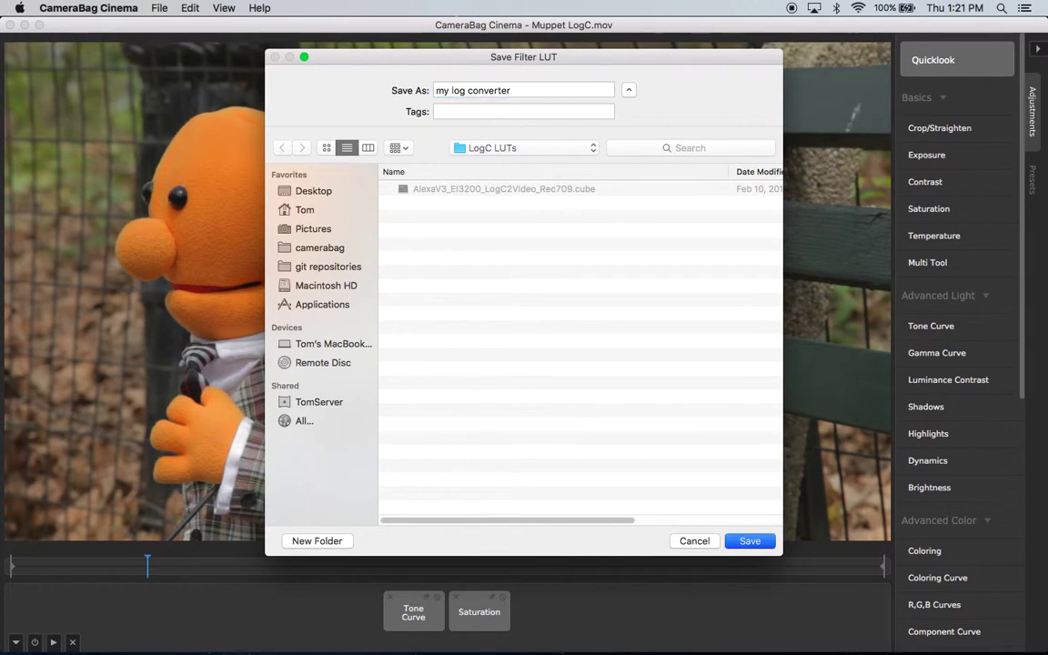
pyautogui.press('Return')
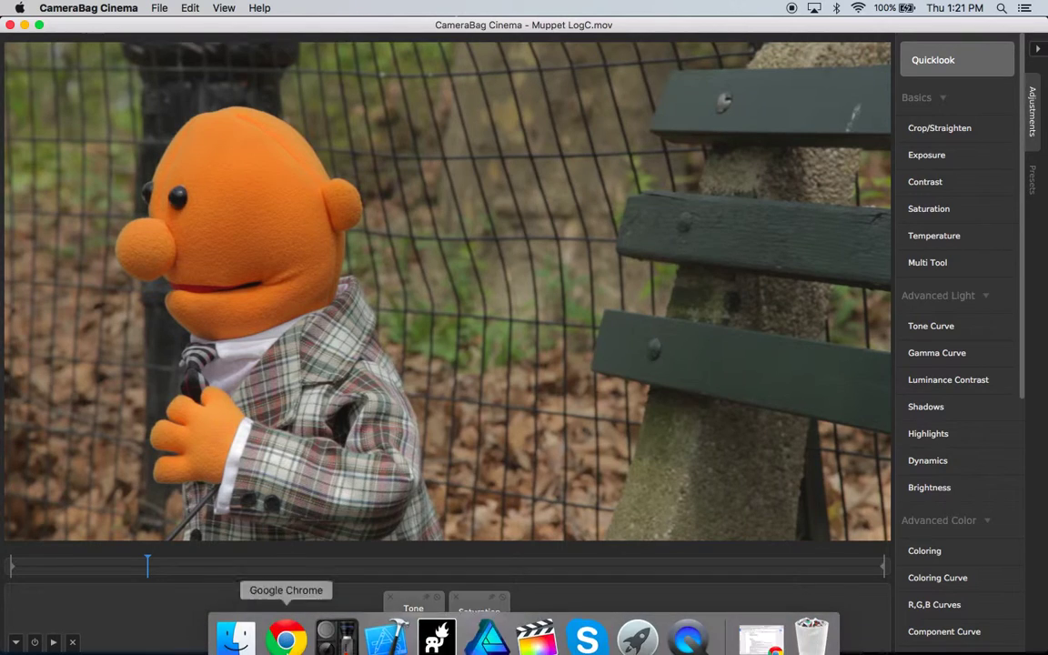
# Step: Confirm my log converter.cube appears in the LogC LUTs folder in Finder
pyautogui.click(234, 628)
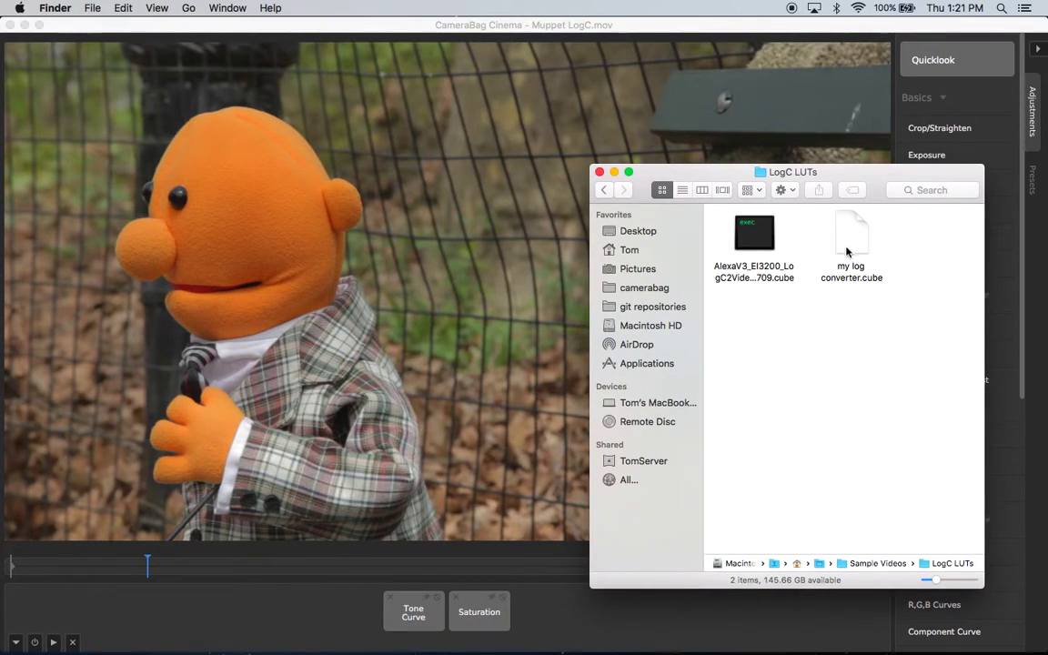
pyautogui.click(852, 239)
pyautogui.click(814, 330)
pyautogui.click(454, 283)
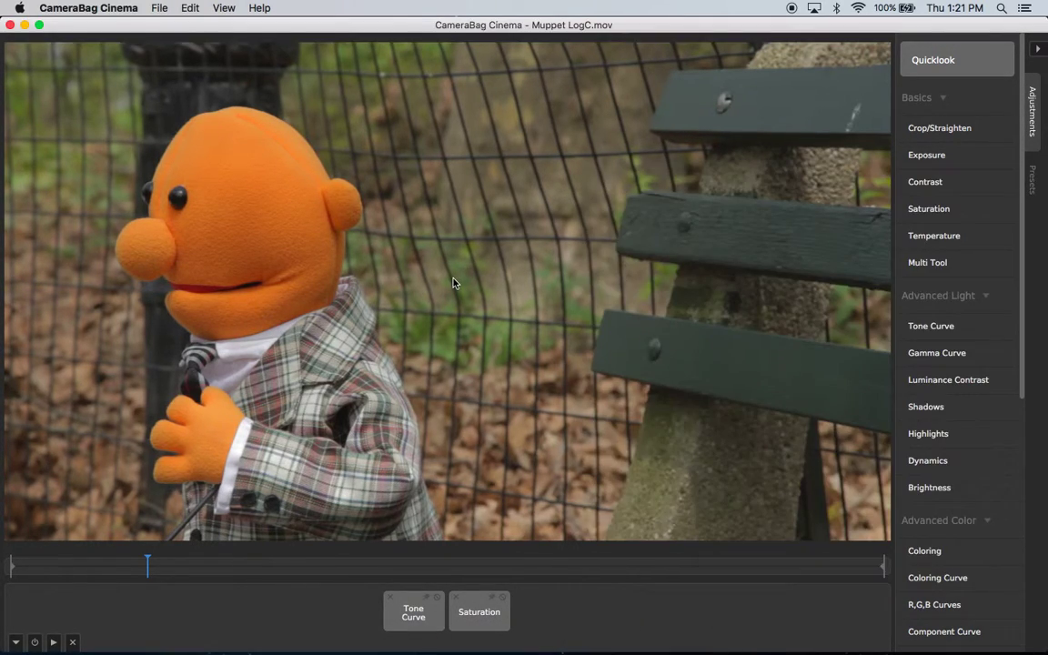